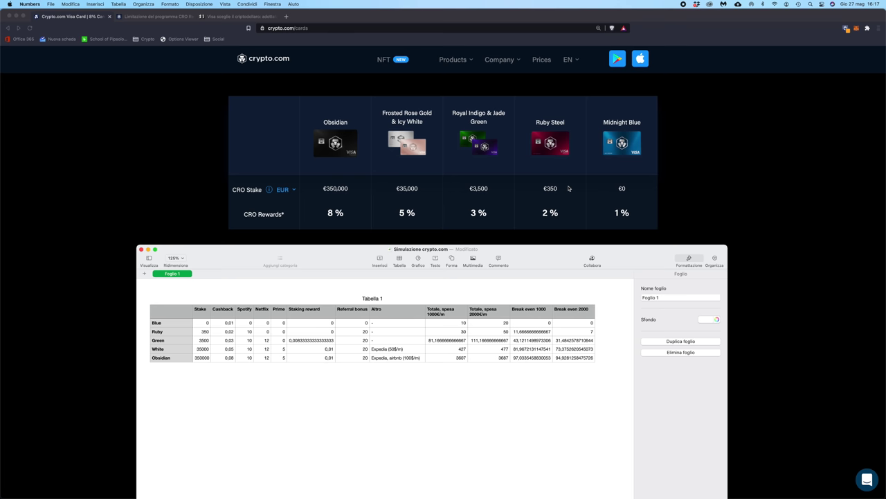
# Step: Review the crypto.com card comparison, checking each tier's CRO stake, rewards and staking benefits
pyautogui.scroll(-5, 572, 189)
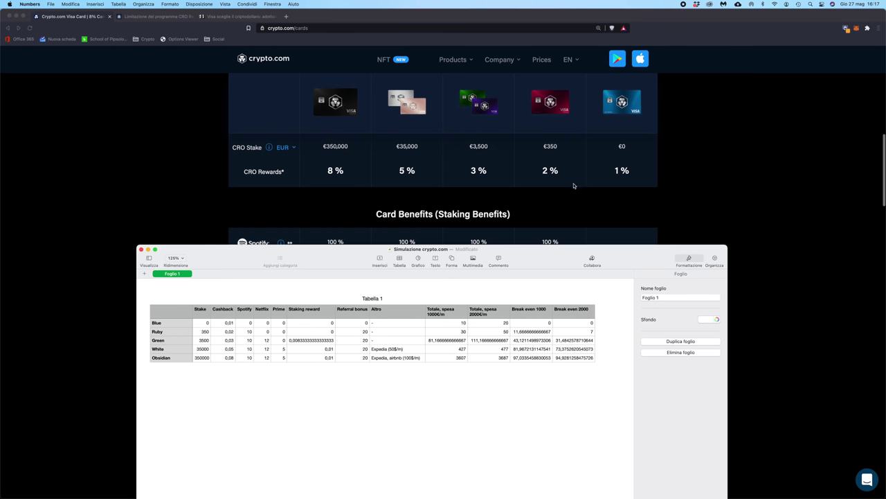
pyautogui.scroll(3, 625, 188)
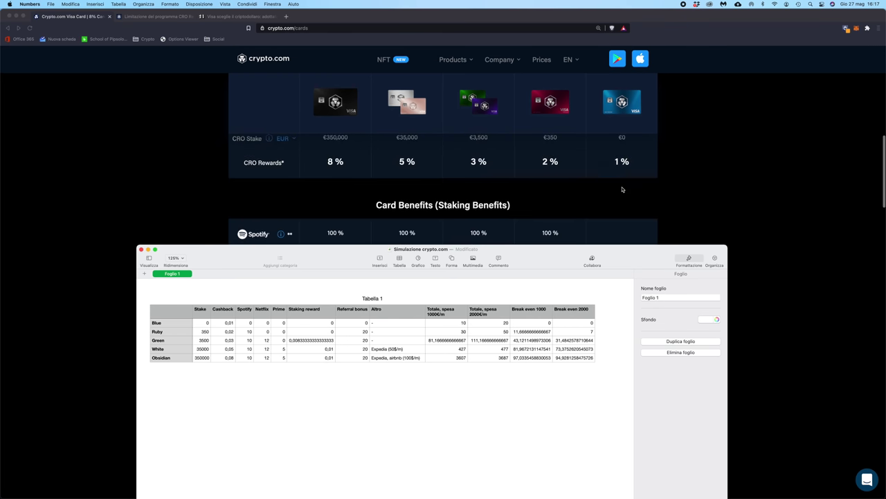
pyautogui.scroll(-6, 374, 182)
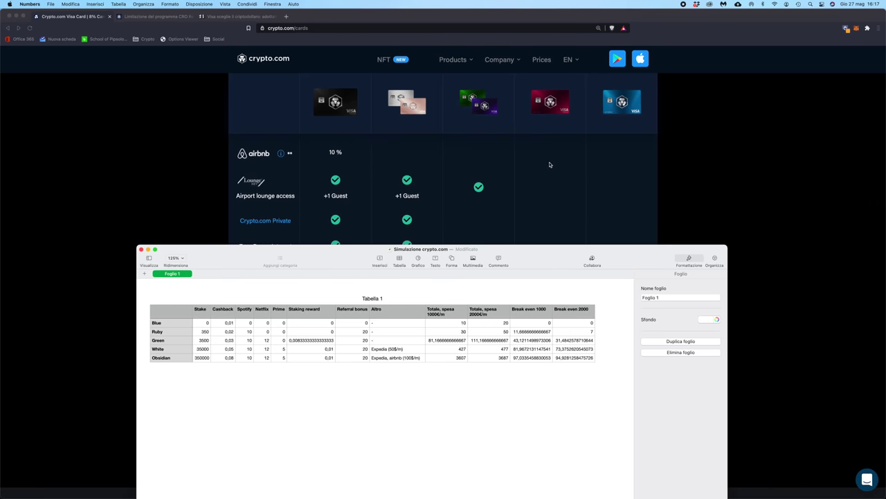
pyautogui.scroll(1, 547, 165)
pyautogui.scroll(-2, 467, 194)
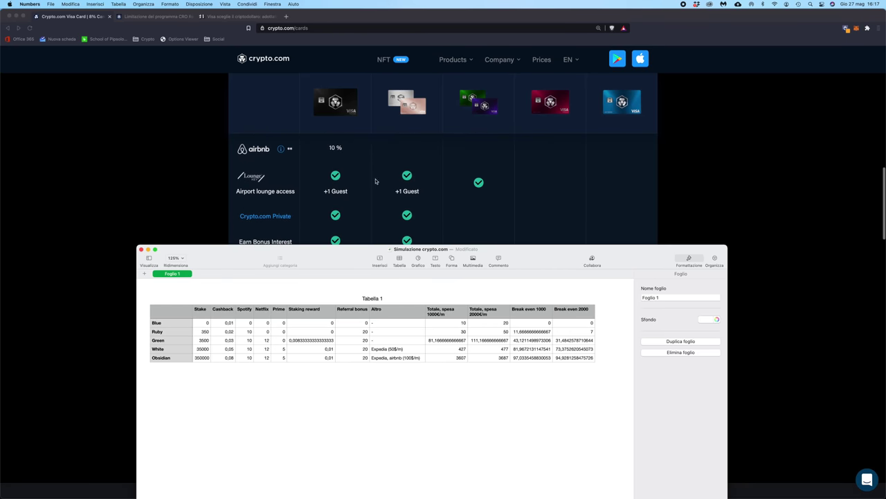
pyautogui.scroll(5, 376, 180)
pyautogui.scroll(3, 375, 181)
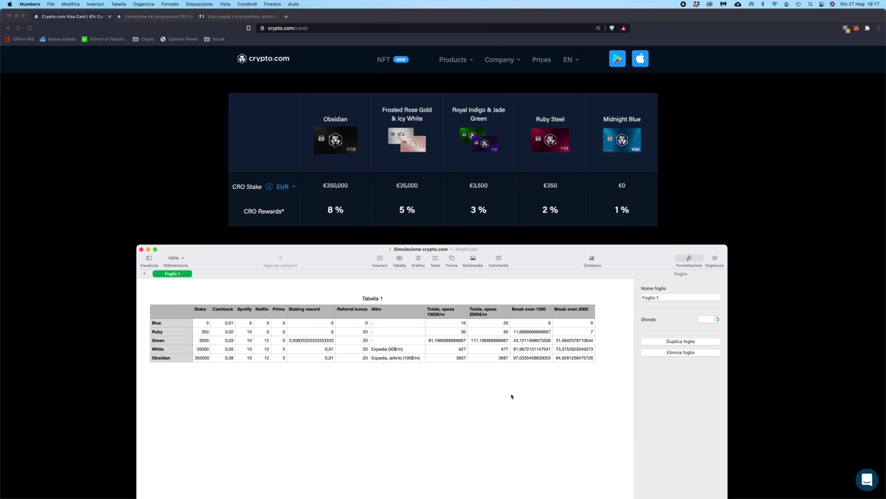
# Step: In the Numbers spreadsheet, examine the 1000€/m and 2000€/m total headings and the Blue card's cashback and totals
pyautogui.click(444, 315)
pyautogui.click(485, 315)
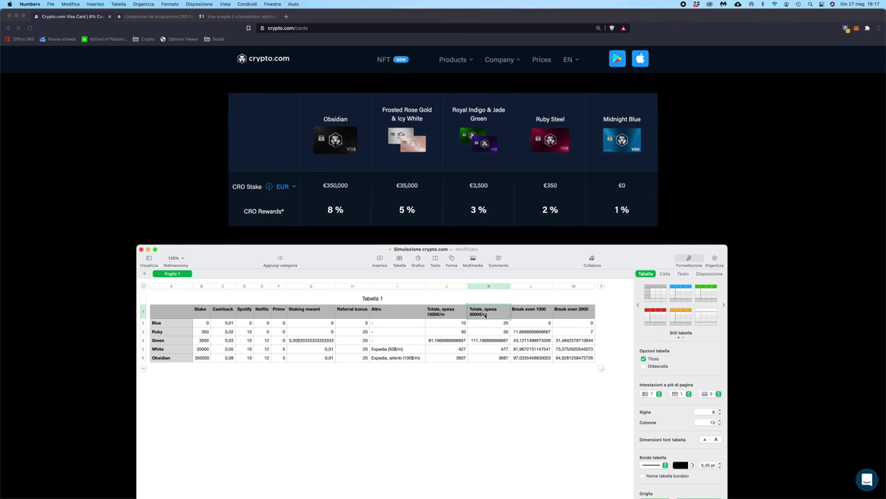
pyautogui.click(491, 407)
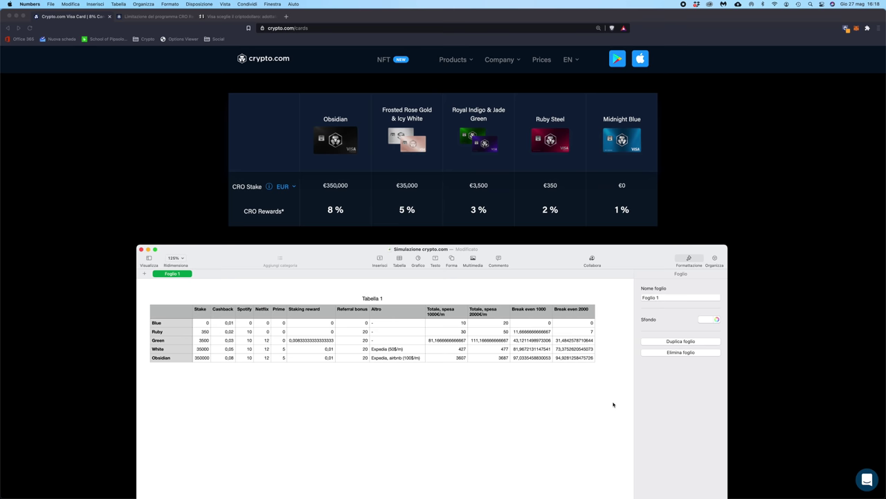
pyautogui.click(176, 325)
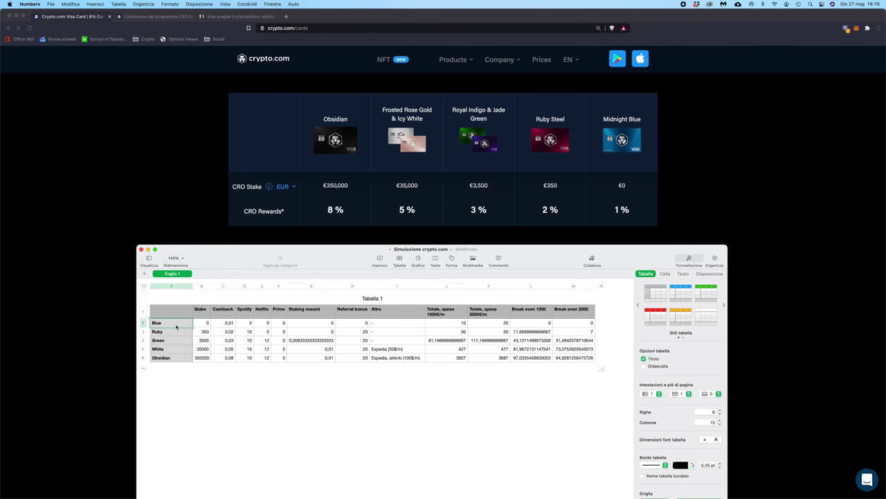
pyautogui.click(232, 323)
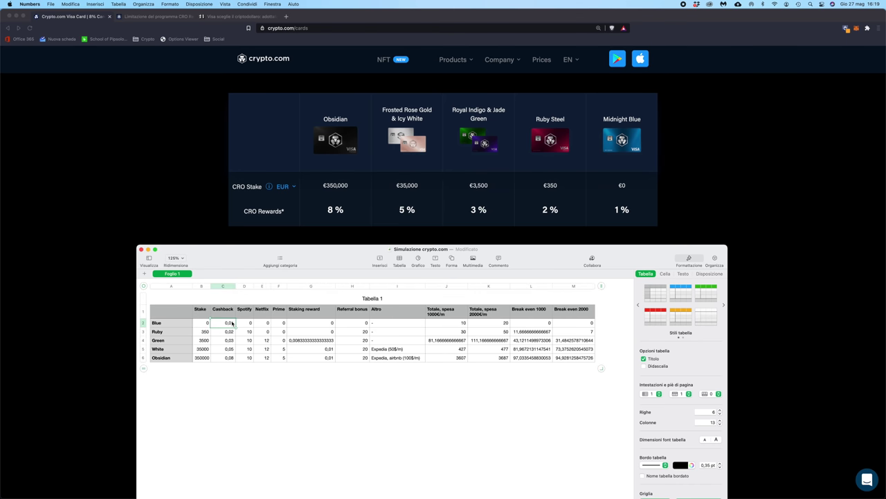
pyautogui.click(531, 460)
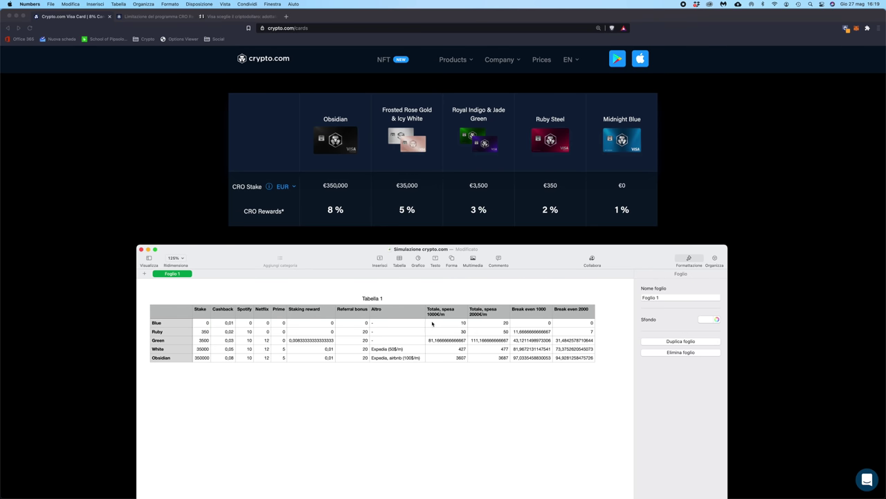
pyautogui.click(432, 323)
pyautogui.click(488, 320)
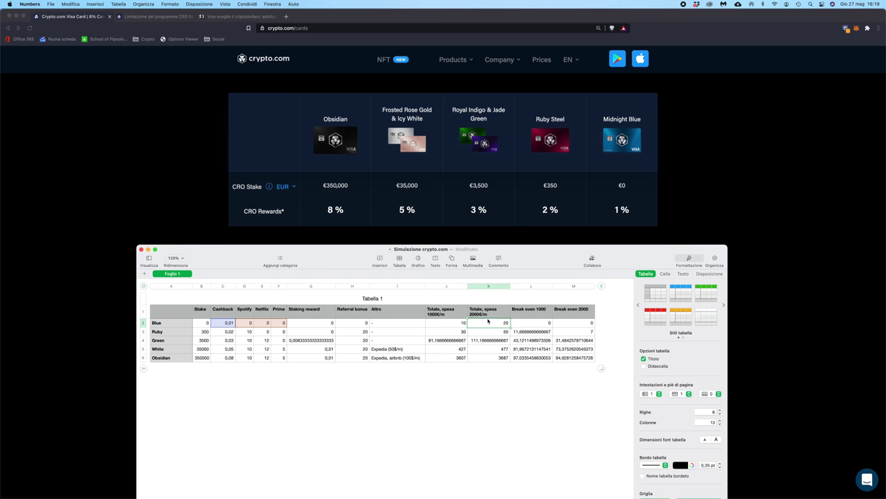
pyautogui.click(561, 414)
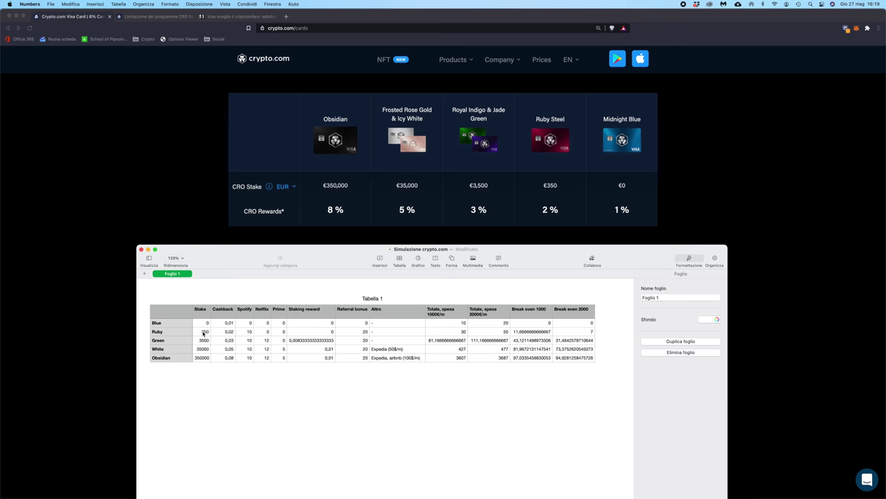
# Step: Examine the Ruby card's stake, cashback, Spotify value, both spending totals, break-even at 2000 and referral bonus
pyautogui.click(203, 333)
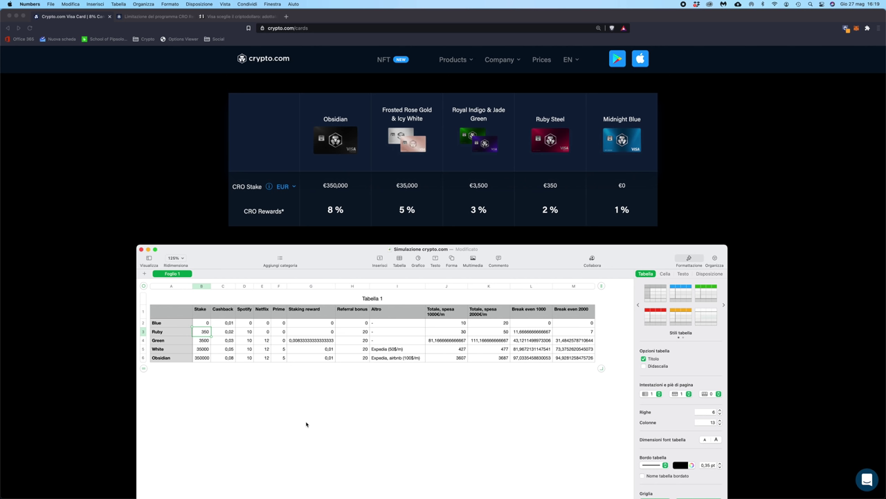
pyautogui.click(229, 333)
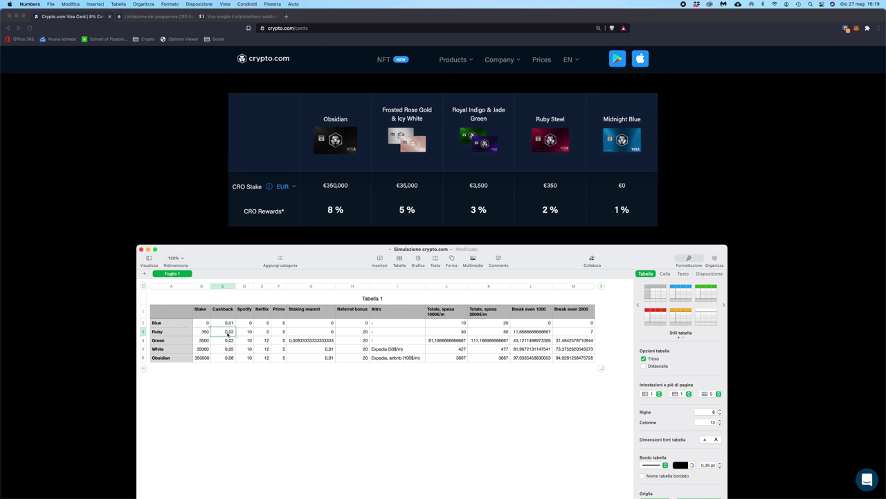
pyautogui.click(246, 331)
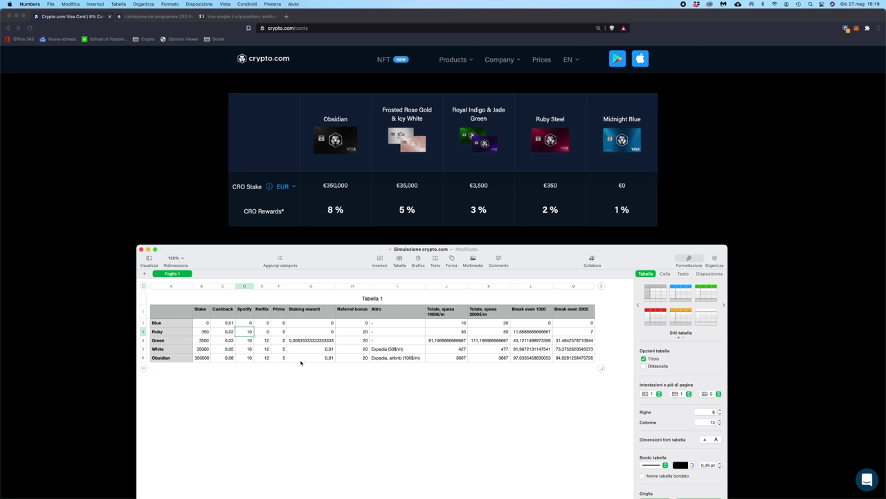
pyautogui.click(457, 332)
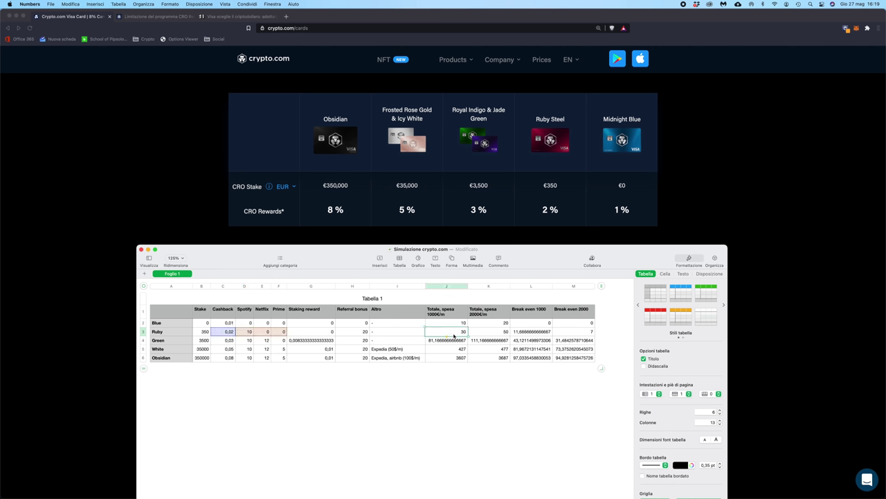
pyautogui.click(496, 331)
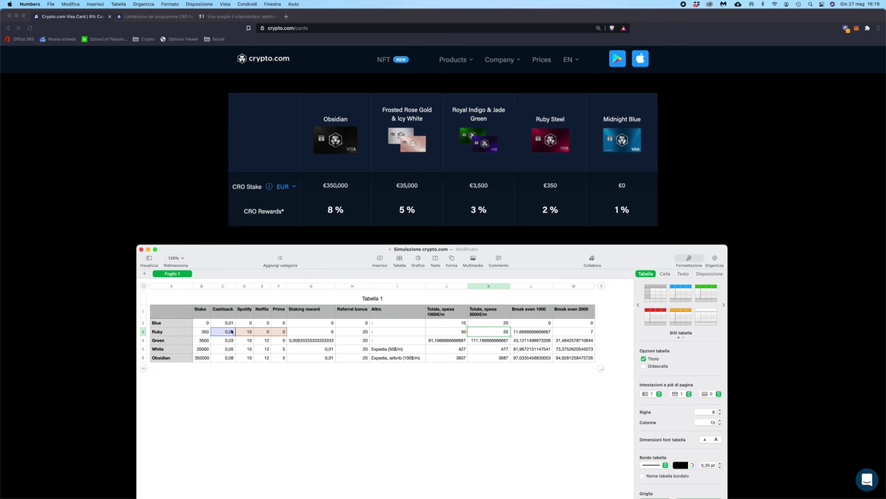
pyautogui.click(519, 440)
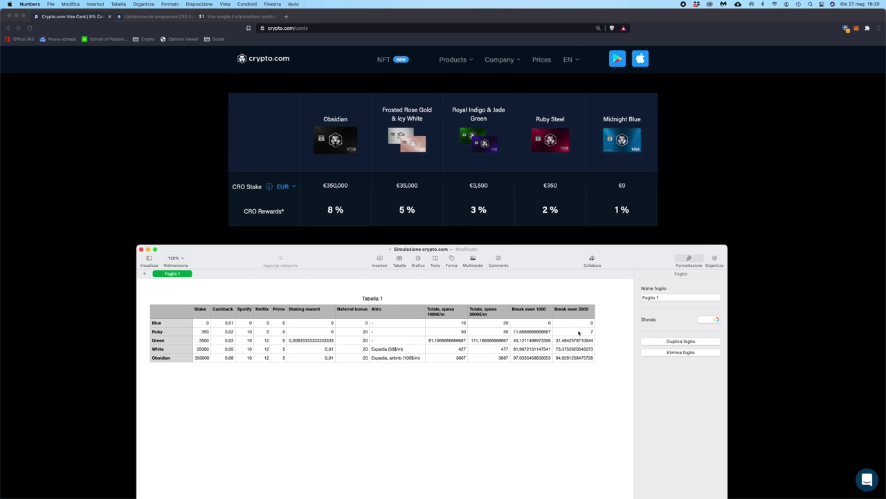
pyautogui.click(579, 332)
pyautogui.click(537, 421)
pyautogui.click(357, 332)
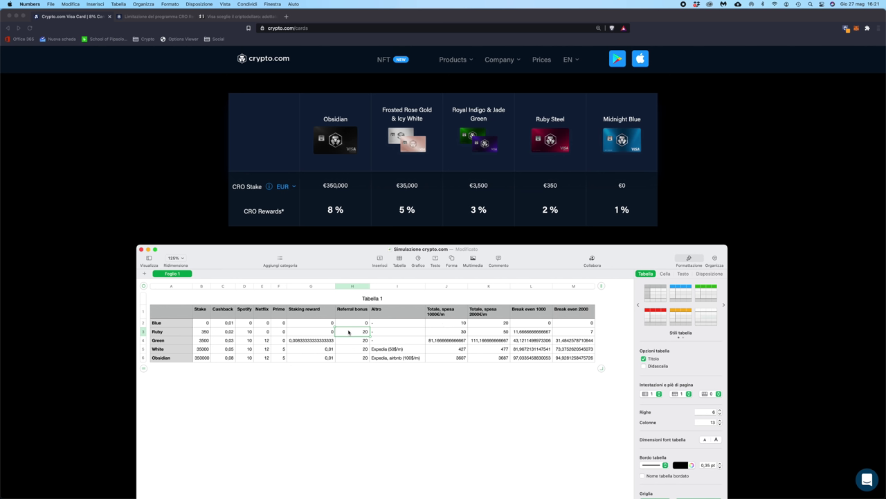
# Step: Examine the Green card's stake, Spotify value, total for 1000€/m spending and both break-even figures
pyautogui.click(203, 341)
pyautogui.click(286, 420)
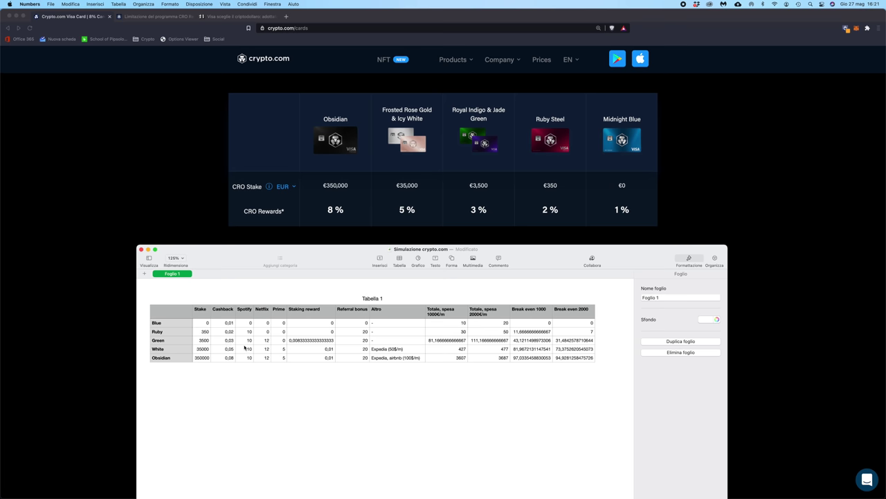
pyautogui.click(244, 341)
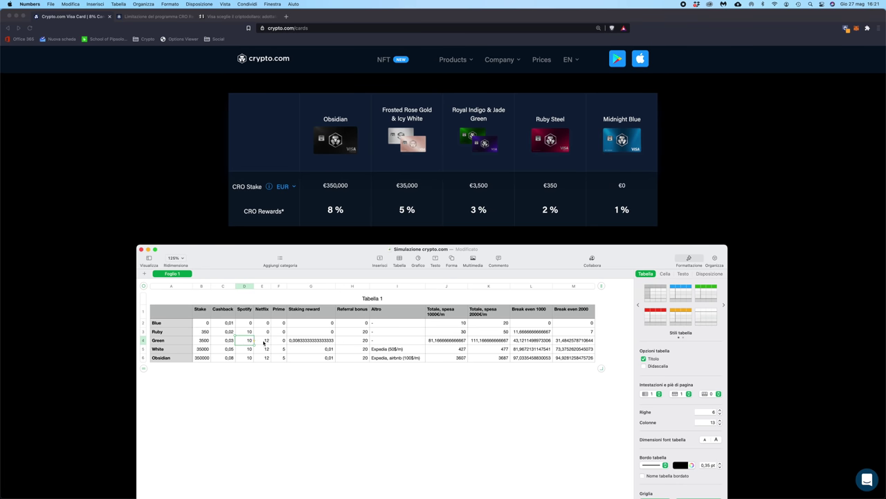
pyautogui.click(333, 413)
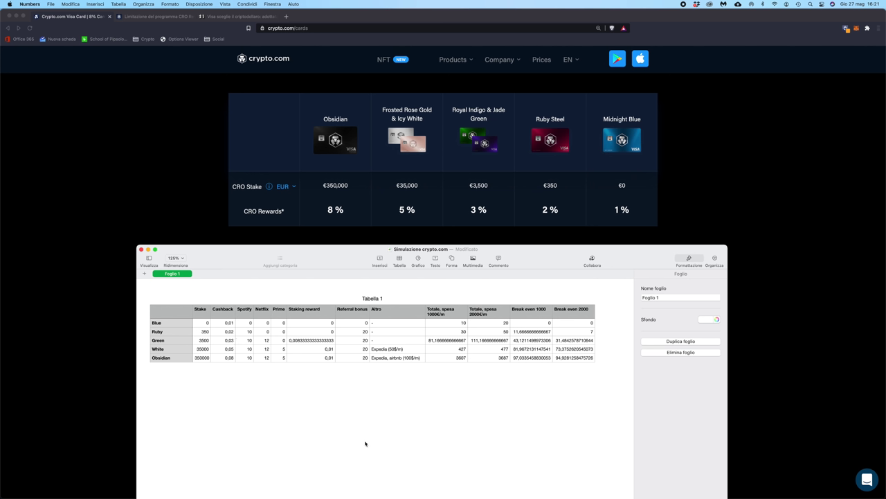
pyautogui.click(465, 339)
pyautogui.click(455, 390)
pyautogui.moveTo(530, 342); pyautogui.dragTo(566, 342)
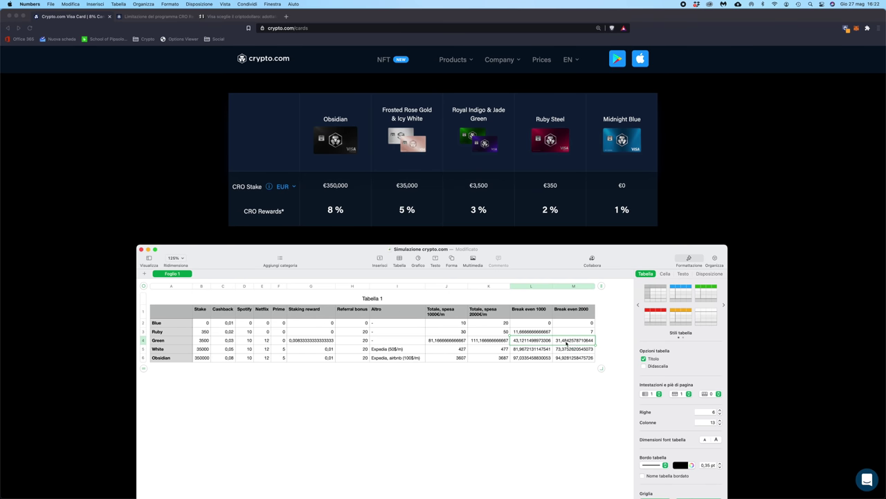
pyautogui.click(558, 378)
pyautogui.click(208, 342)
pyautogui.click(366, 400)
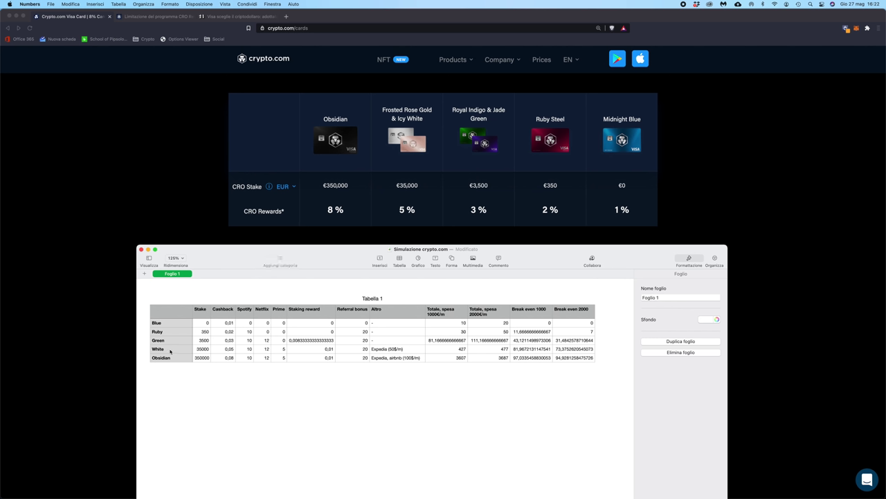
# Step: Examine the White card's break-even figures, stake, cashback, Prime value and staking reward
pyautogui.click(538, 351)
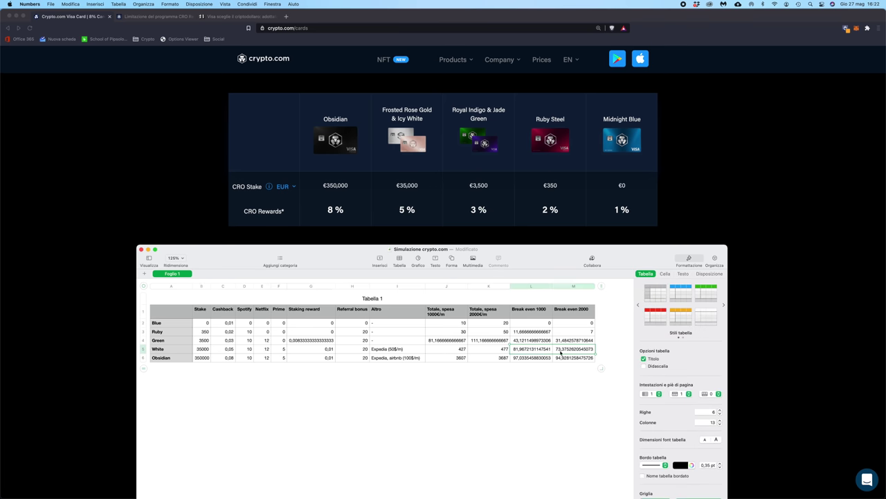
pyautogui.click(548, 401)
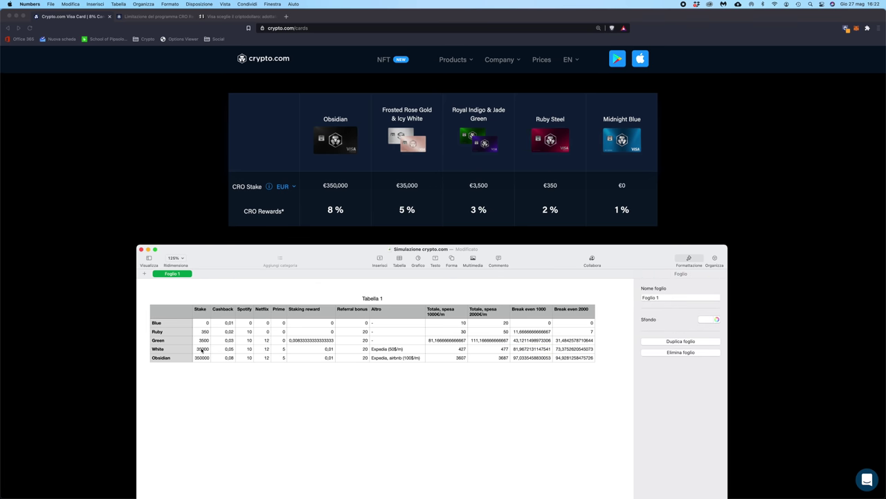
pyautogui.click(203, 350)
pyautogui.click(258, 395)
pyautogui.click(227, 350)
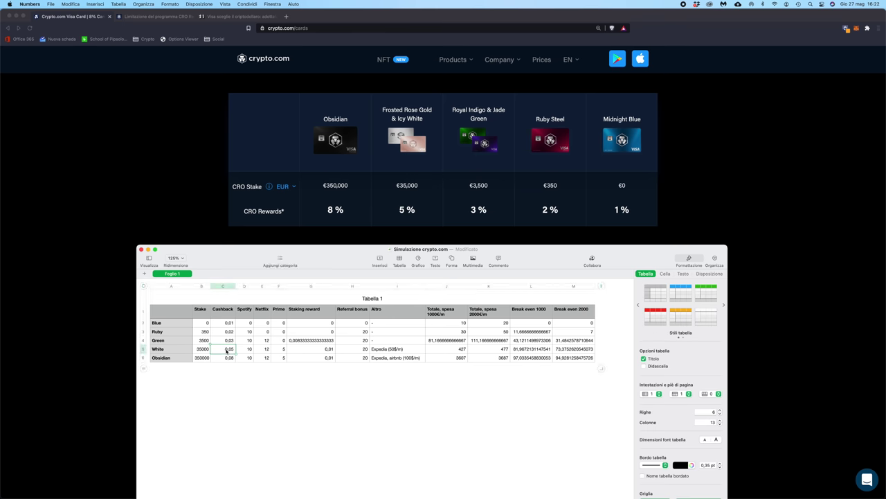
pyautogui.click(283, 351)
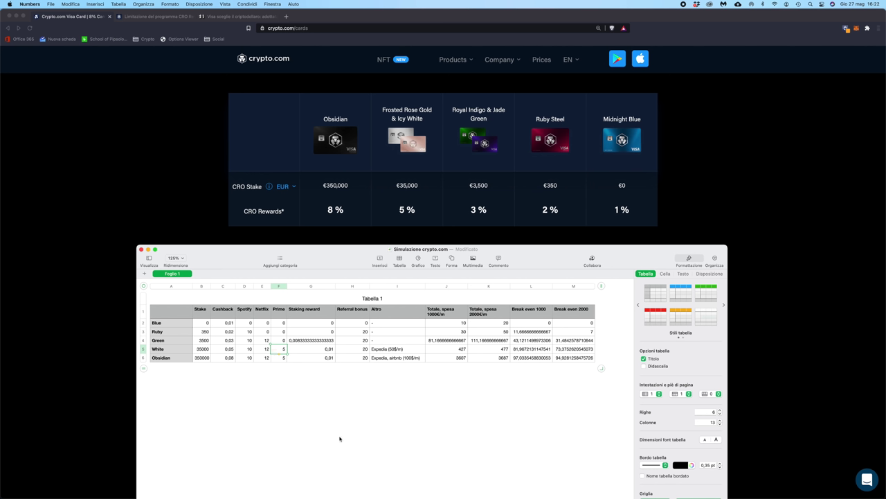
pyautogui.click(324, 351)
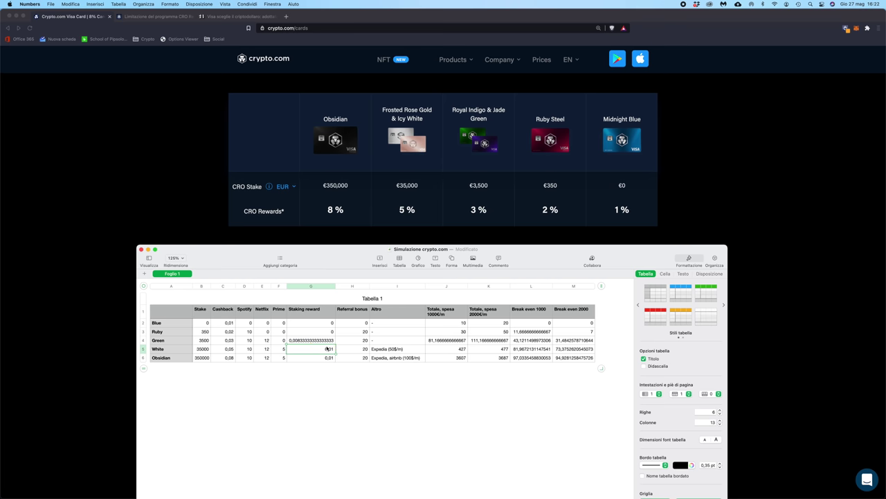
pyautogui.click(360, 409)
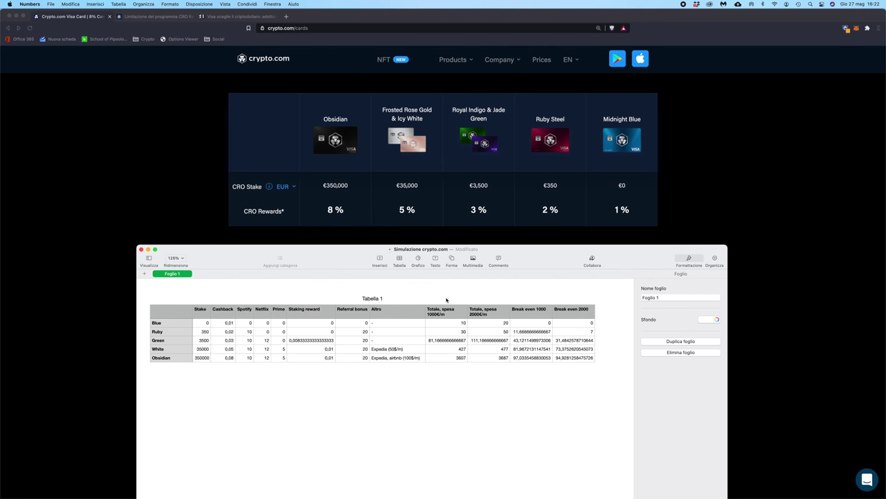
# Step: Inspect the White card's totals for 1000€/m and 2000€/m spending and the cells they are calculated from
pyautogui.click(443, 349)
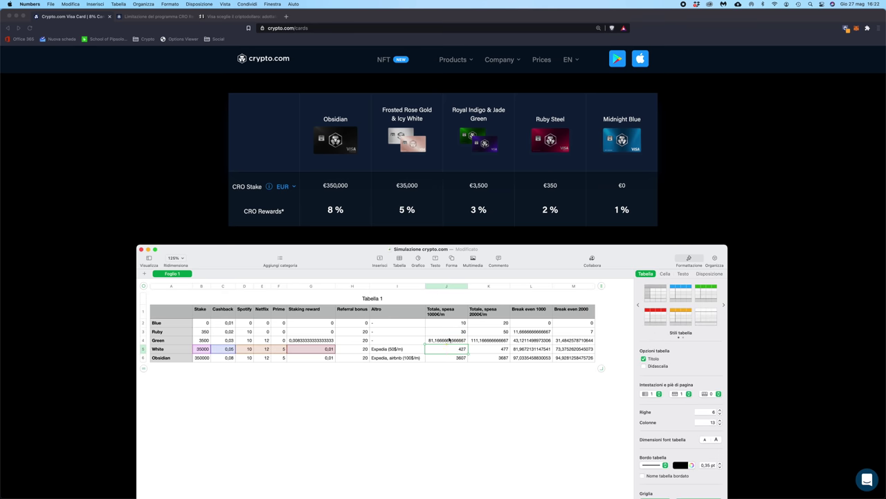
pyautogui.click(475, 351)
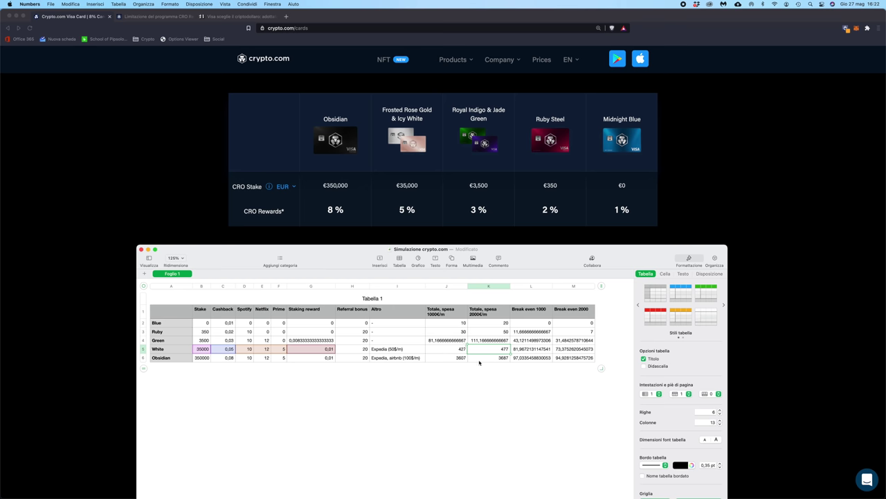
pyautogui.click(479, 363)
pyautogui.click(460, 351)
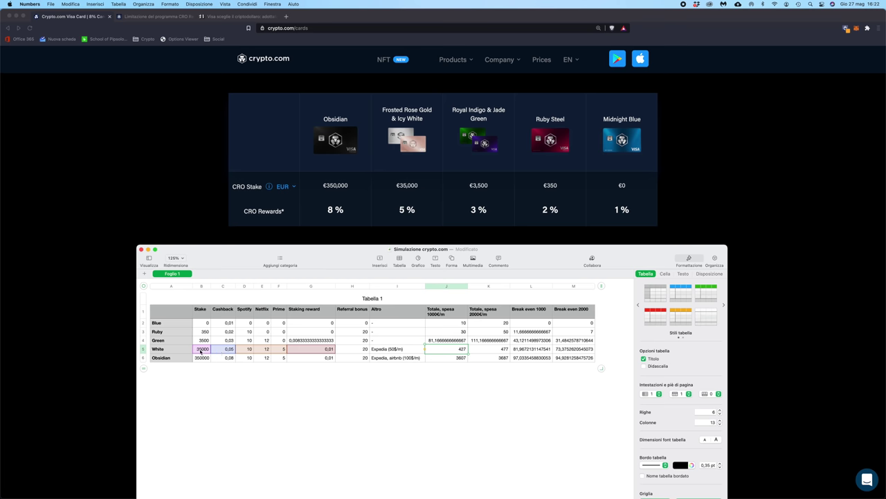
pyautogui.click(229, 386)
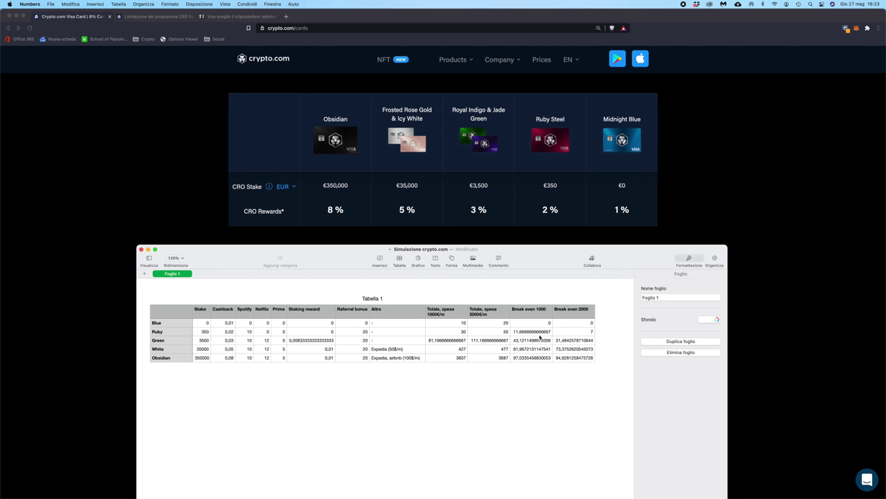
# Step: Examine the Ruby card's break-even figures for 1000 and 2000, the cells behind the 1000 figure, and its stake
pyautogui.click(527, 332)
pyautogui.click(573, 331)
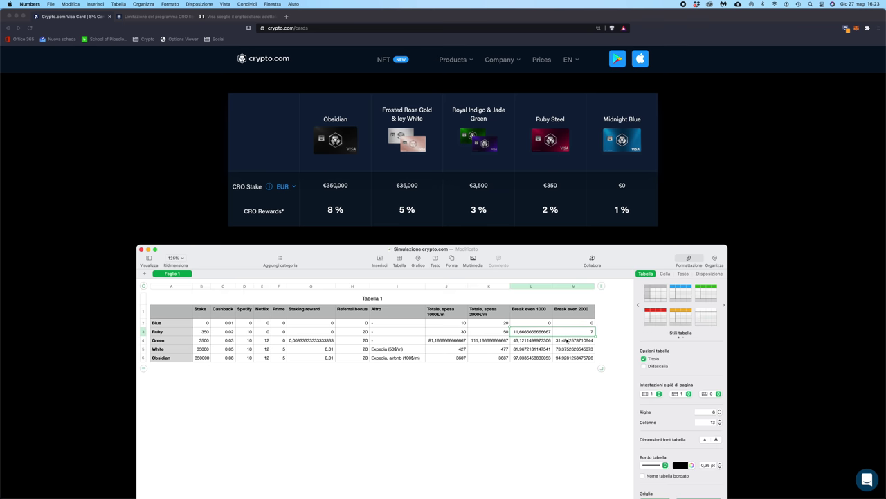
pyautogui.click(564, 380)
pyautogui.click(536, 332)
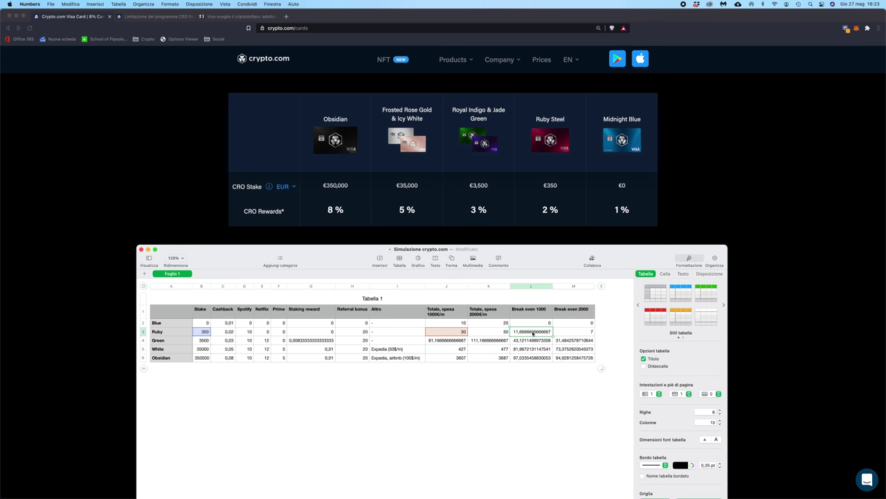
pyautogui.click(561, 421)
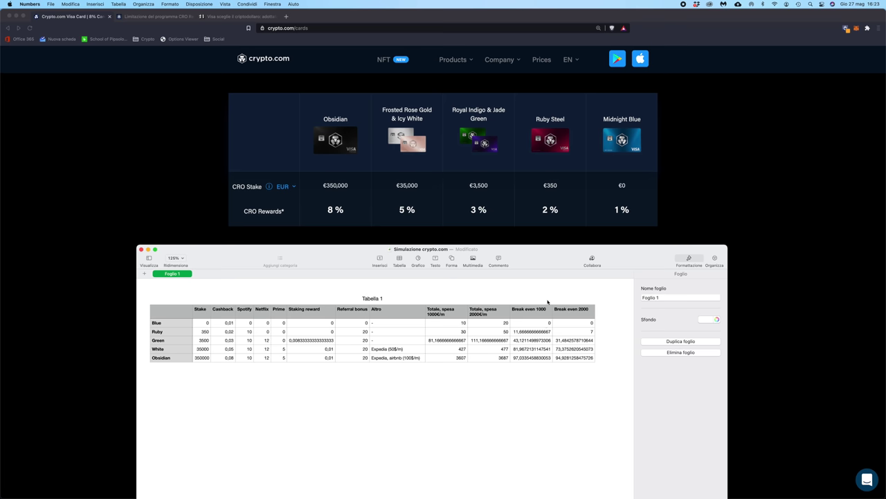
pyautogui.click(541, 333)
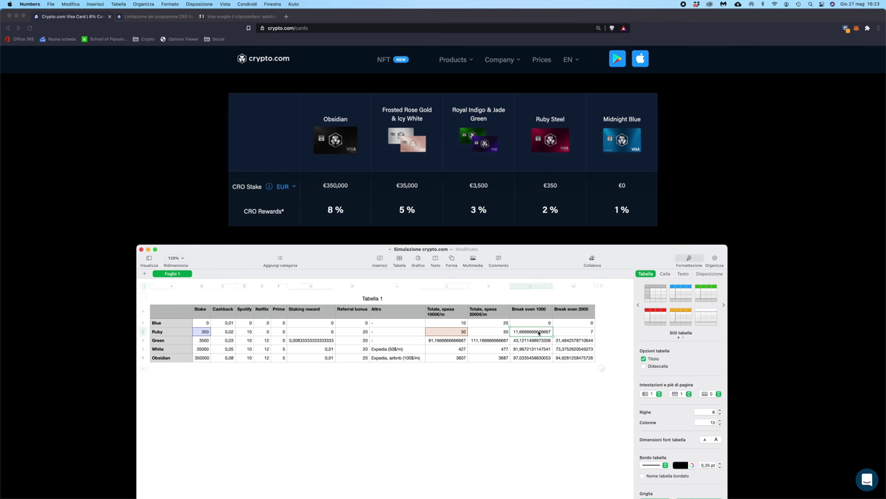
pyautogui.click(531, 444)
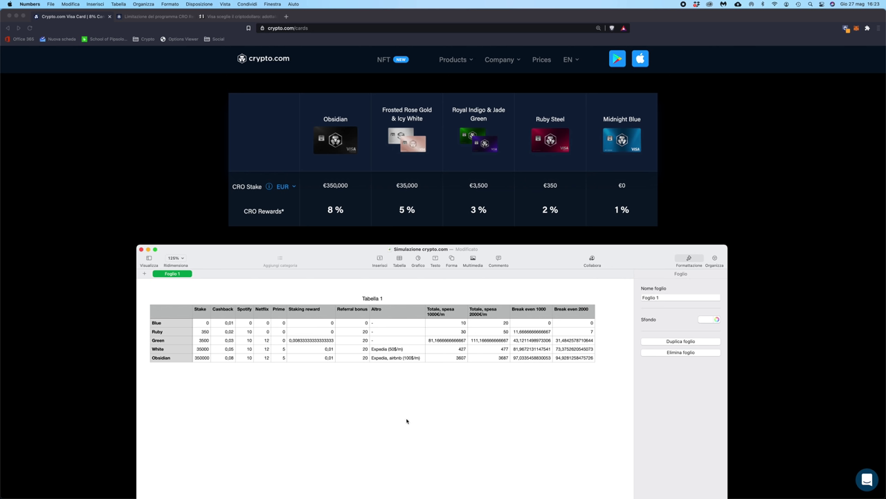
pyautogui.click(207, 333)
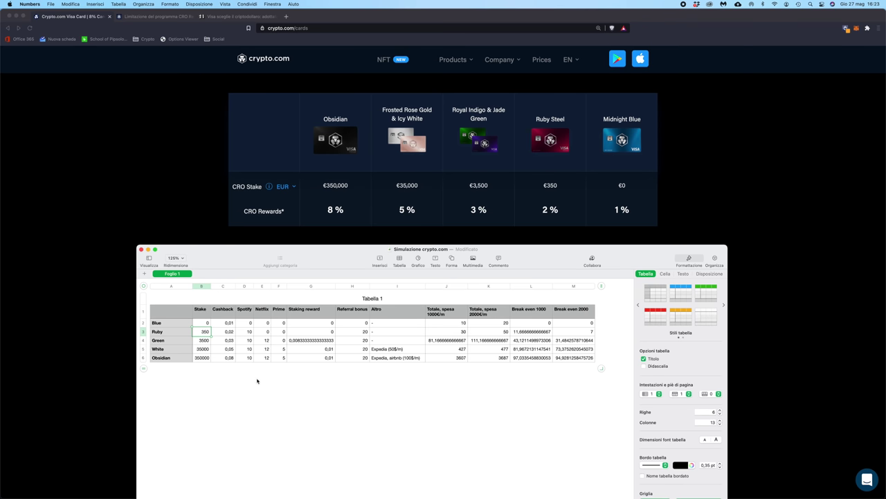
pyautogui.click(295, 406)
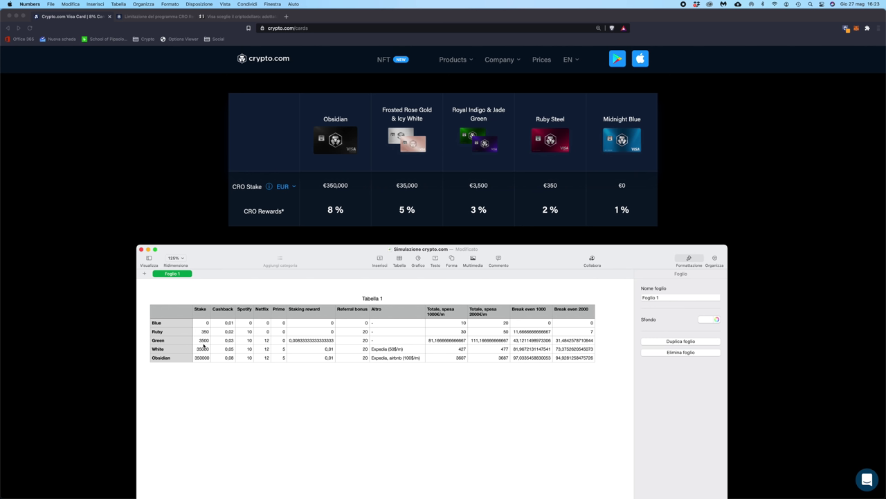
# Step: Examine the Green card's whole row, including its Netflix value, cashback and staking reward
pyautogui.moveTo(173, 342); pyautogui.dragTo(568, 342)
pyautogui.click(553, 397)
pyautogui.click(263, 341)
pyautogui.click(270, 368)
pyautogui.click(228, 341)
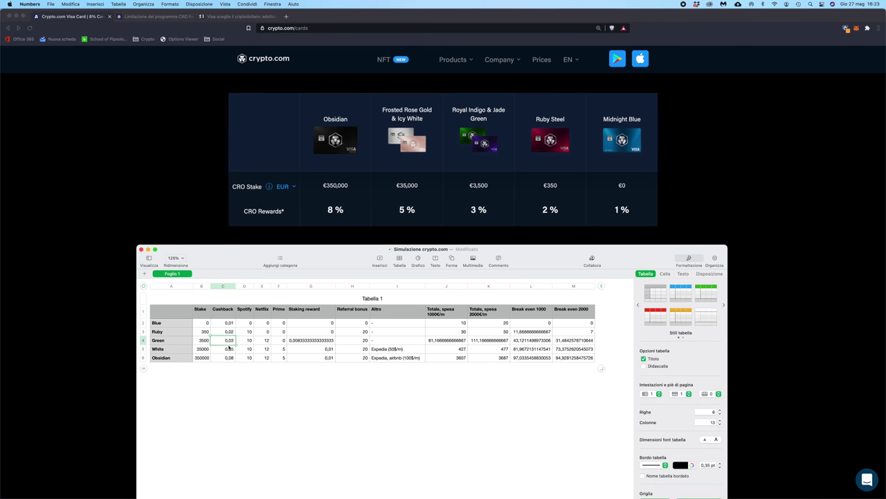
pyautogui.click(366, 410)
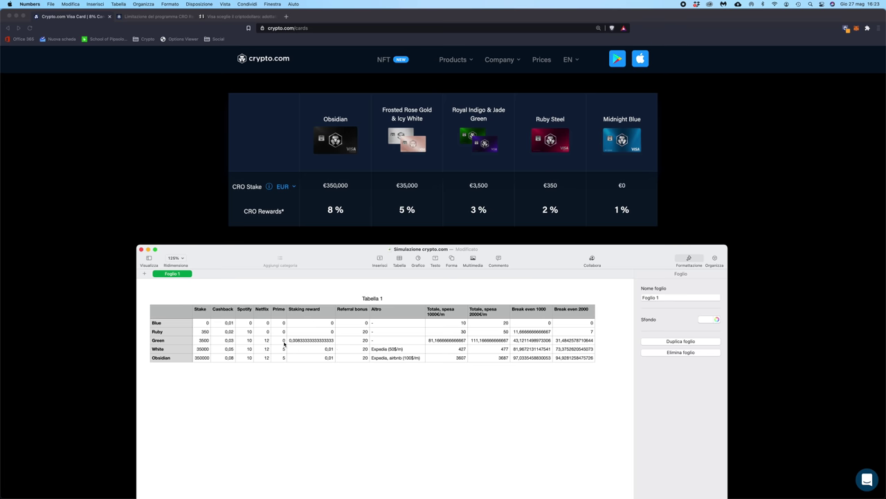
pyautogui.click(295, 342)
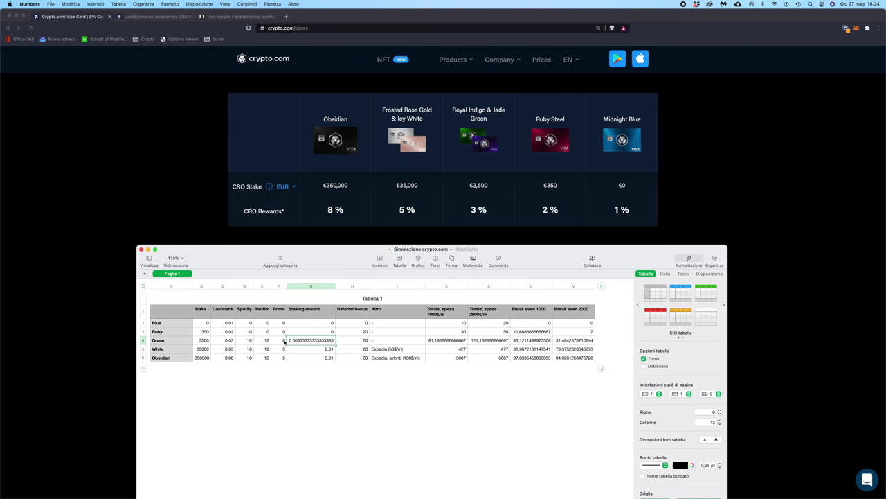
pyautogui.click(344, 415)
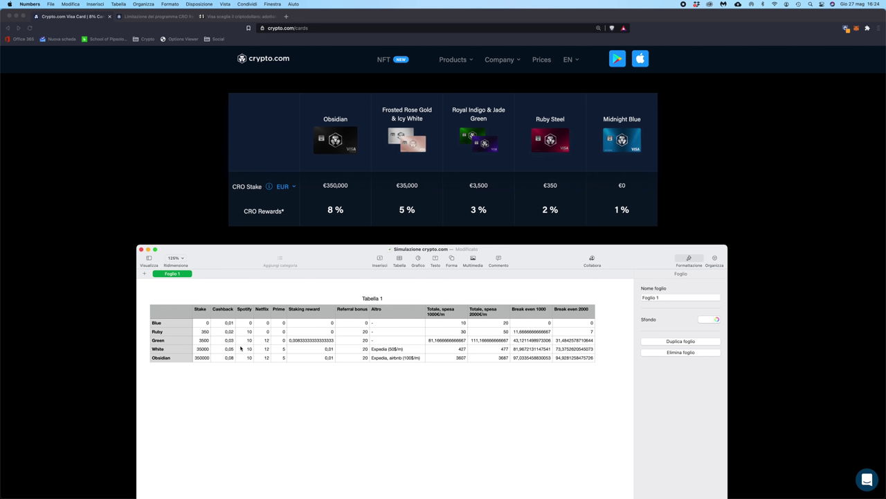
# Step: Compare the stakes of the Green, White and Obsidian cards
pyautogui.click(205, 340)
pyautogui.click(242, 377)
pyautogui.click(200, 349)
pyautogui.press('Return')
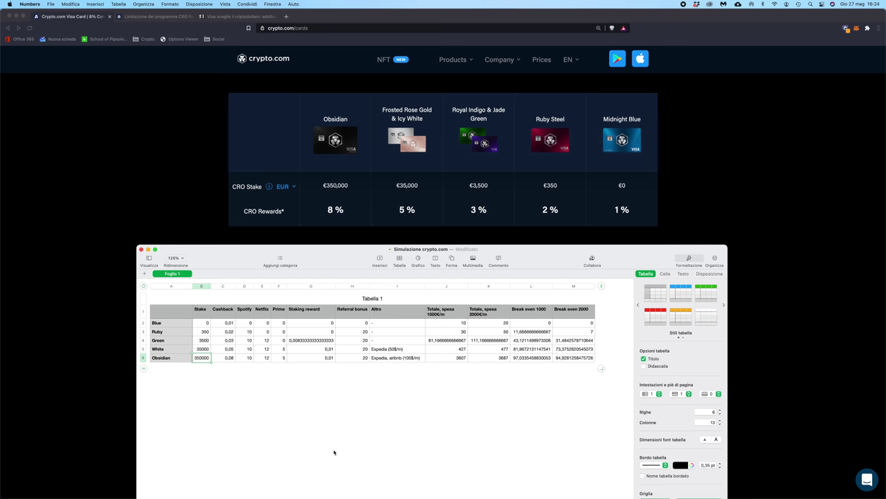
pyautogui.click(334, 452)
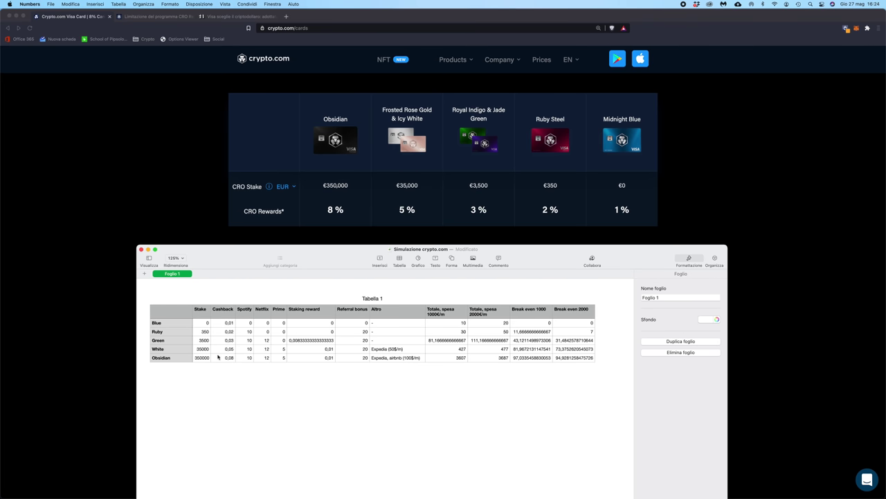
pyautogui.moveTo(202, 349); pyautogui.dragTo(202, 357)
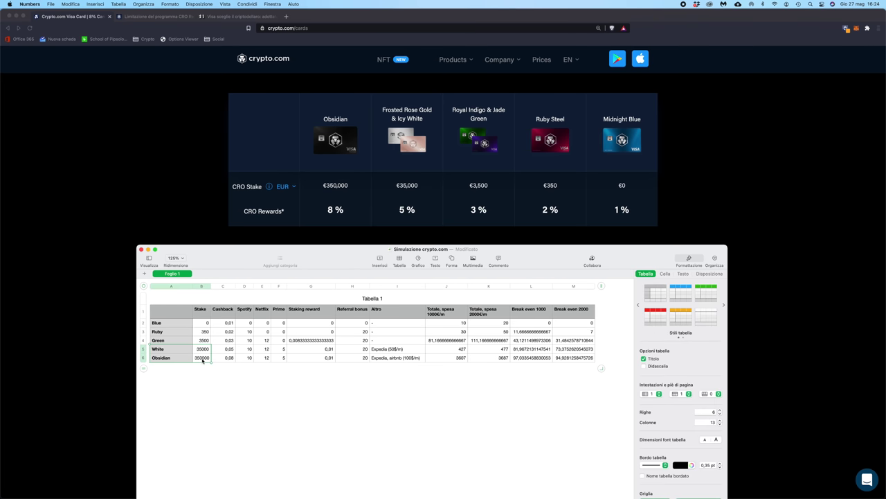
pyautogui.click(251, 399)
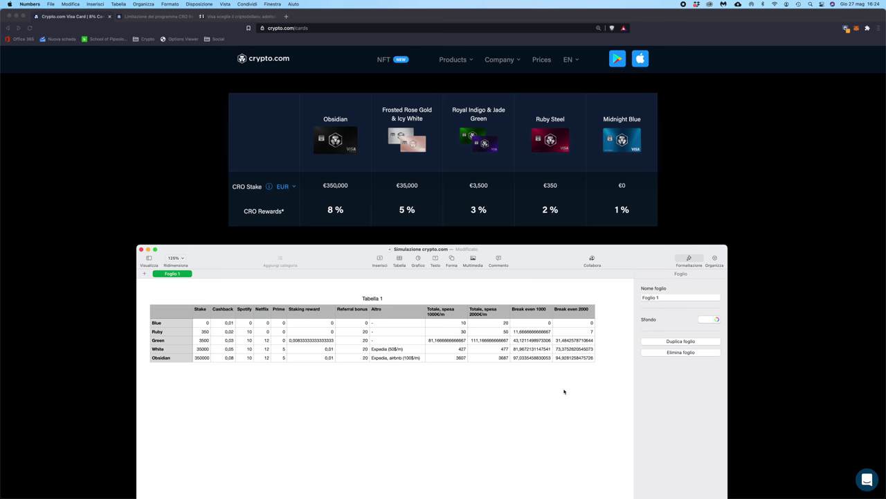
# Step: Examine the White card's stake and the Altro entries of the White and Obsidian cards
pyautogui.click(204, 349)
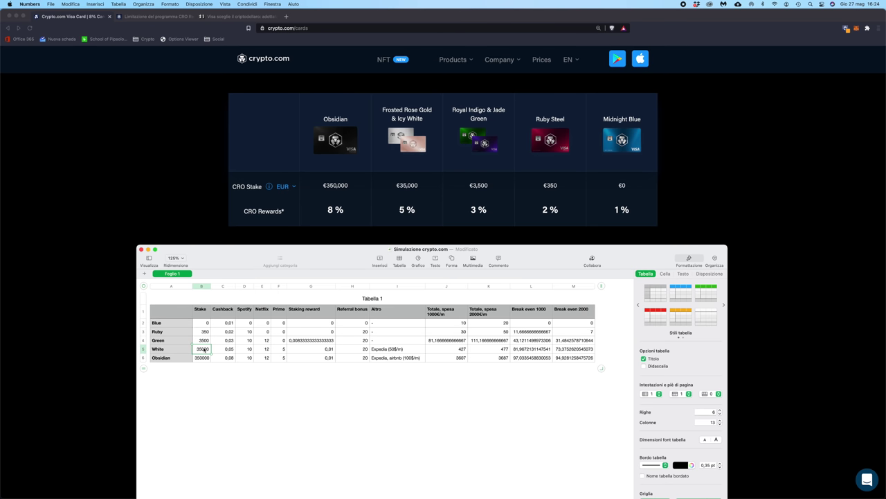
pyautogui.click(199, 372)
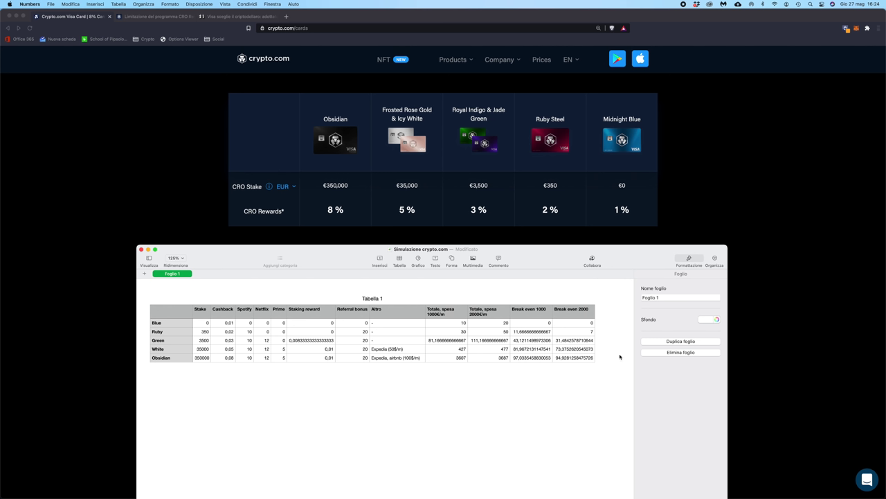
pyautogui.click(394, 350)
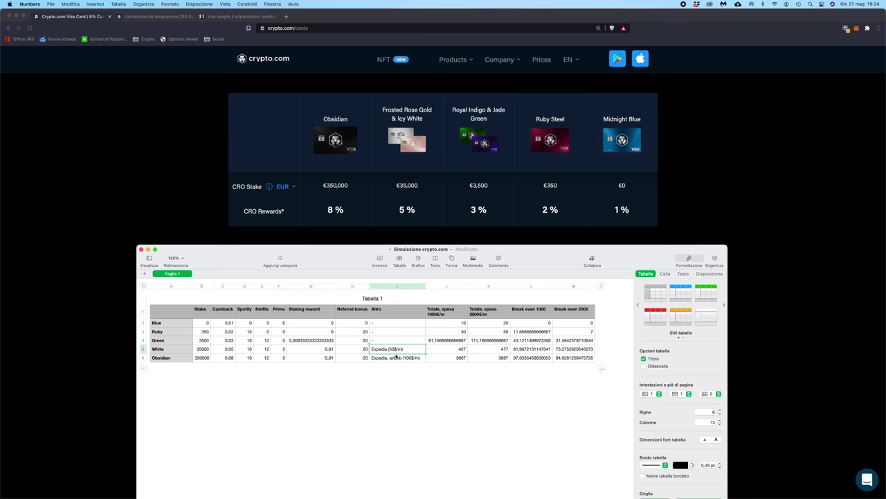
pyautogui.click(395, 358)
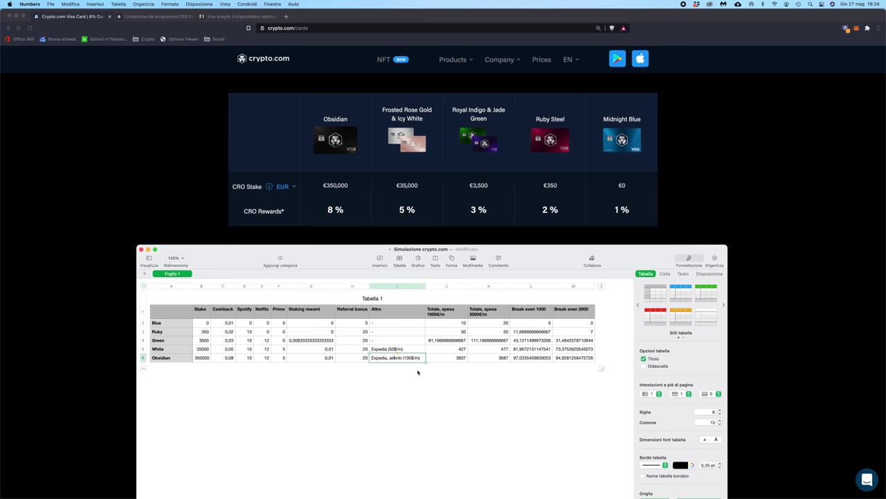
pyautogui.click(443, 414)
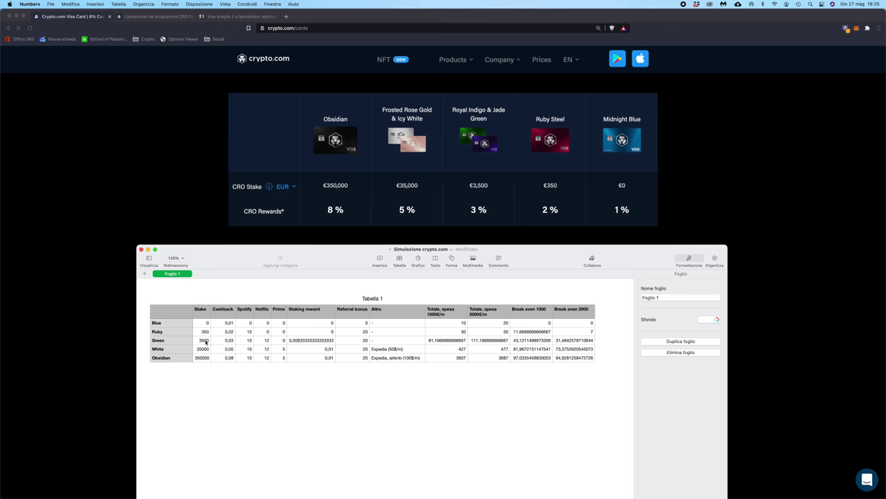
# Step: Review the Blue, Ruby and Green rows together, then single out the Ruby and Green cards
pyautogui.click(222, 340)
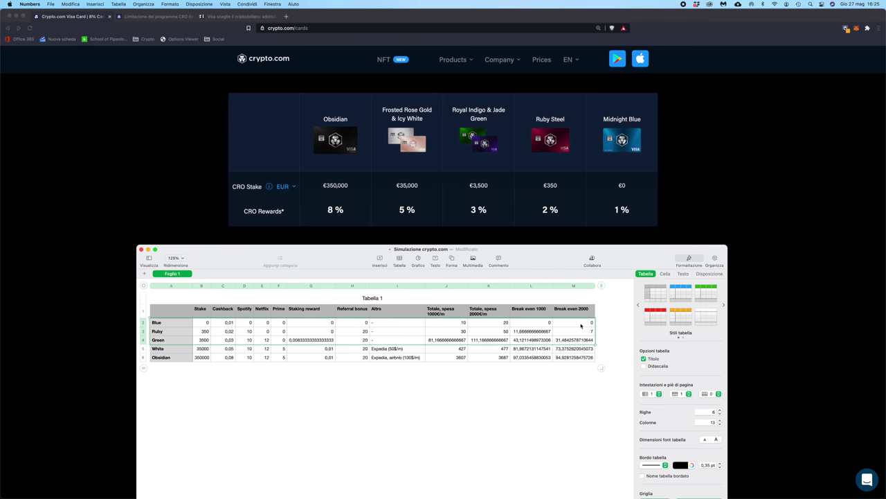
pyautogui.click(260, 416)
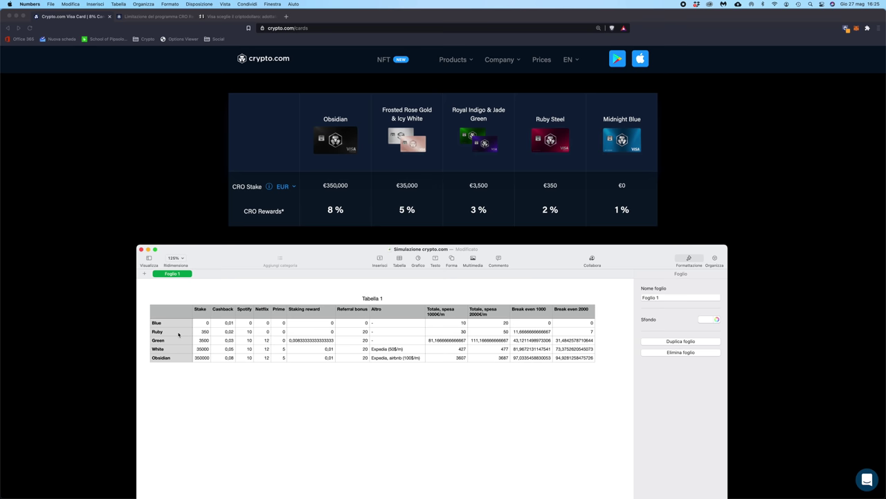
pyautogui.click(191, 333)
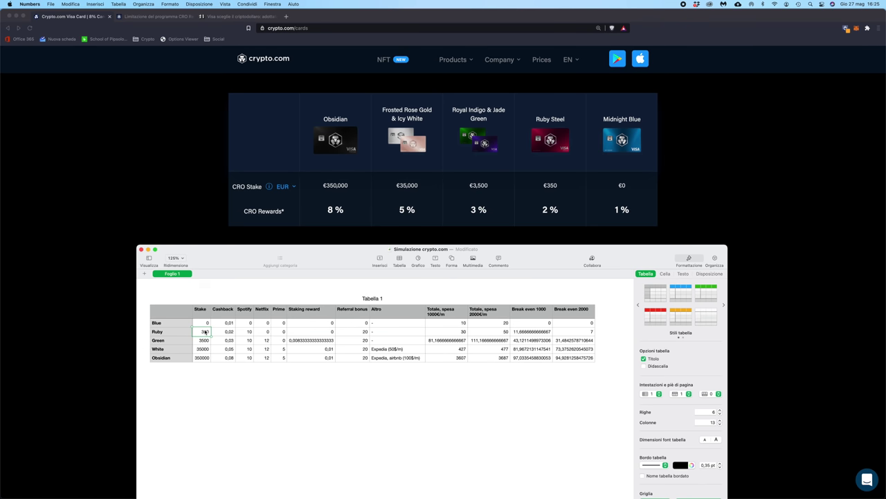
pyautogui.click(192, 332)
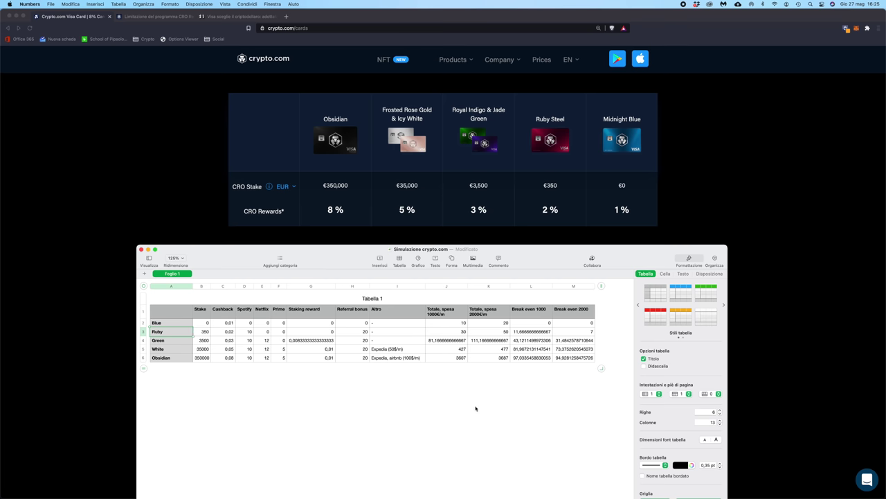
pyautogui.click(171, 343)
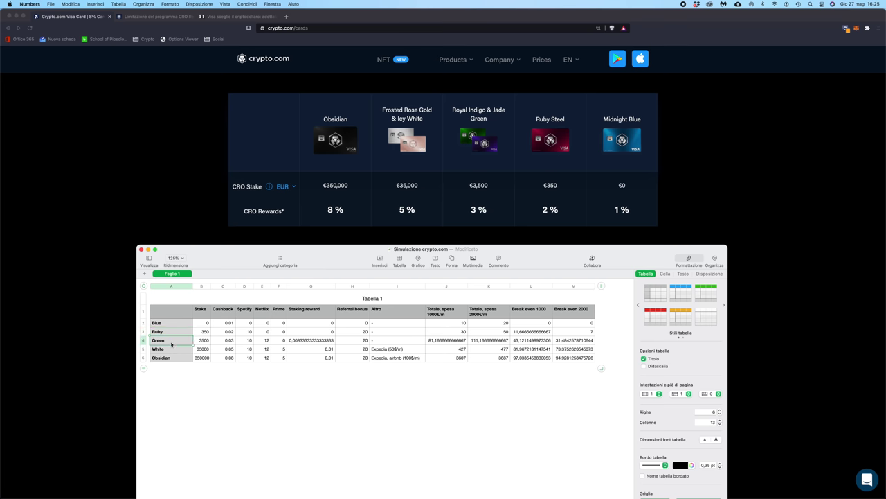
pyautogui.click(361, 438)
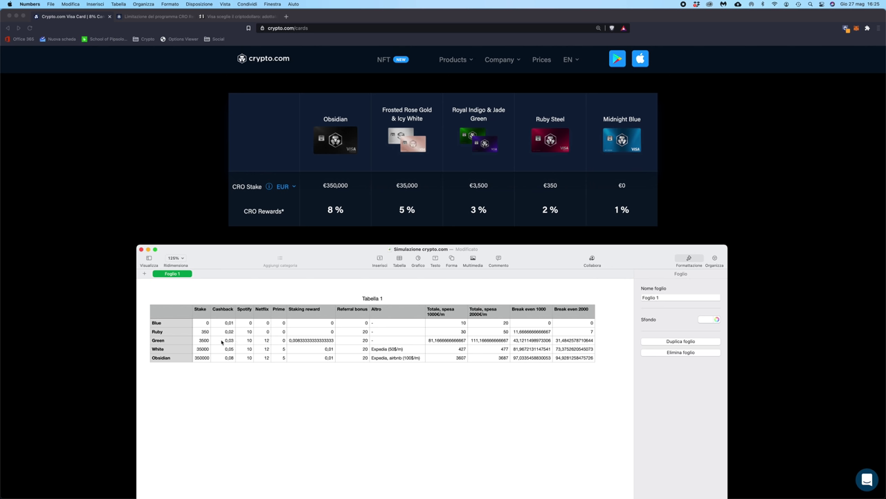
# Step: Move the spreadsheet window off the card comparison and examine the airport lounge access row and neighbouring benefits across the tiers
pyautogui.moveTo(321, 254); pyautogui.dragTo(334, 382)
pyautogui.scroll(-5, 336, 302)
pyautogui.scroll(2, 335, 302)
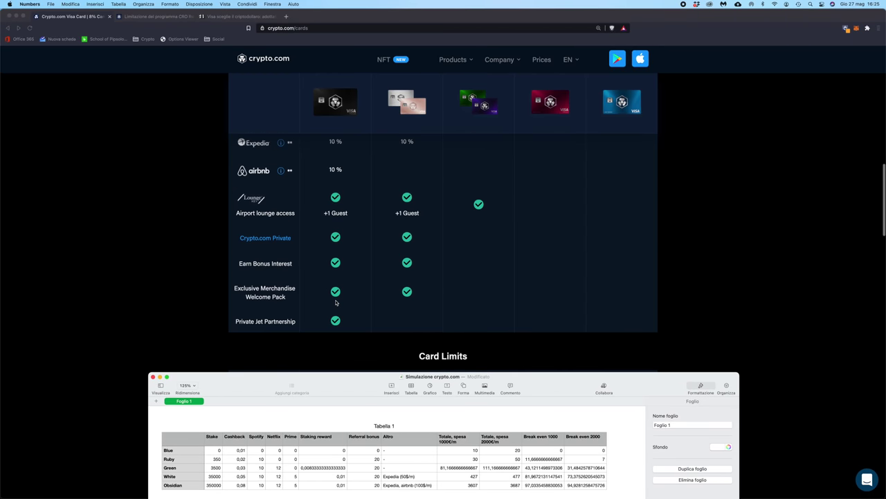
pyautogui.scroll(2, 336, 302)
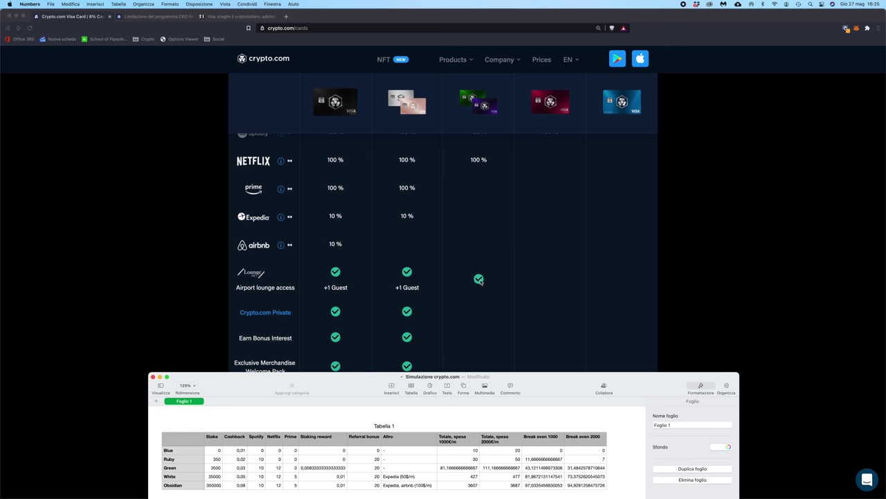
pyautogui.scroll(1, 482, 283)
pyautogui.scroll(-3, 482, 280)
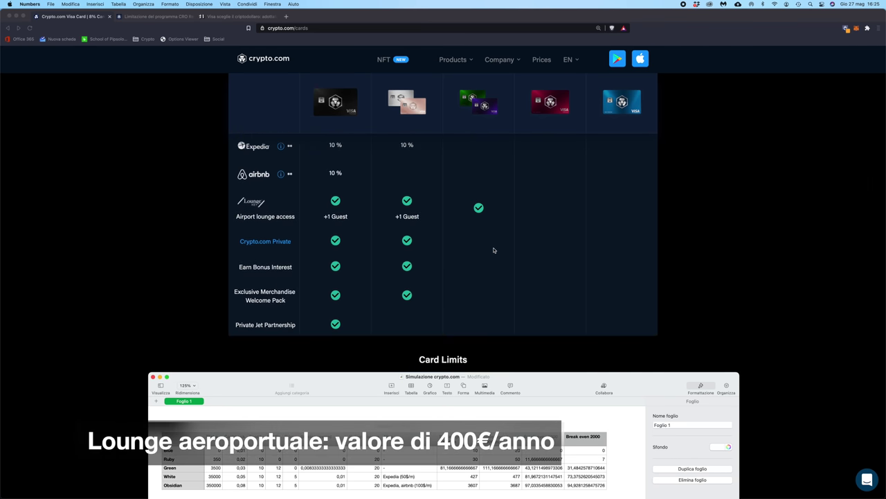
pyautogui.scroll(1, 488, 219)
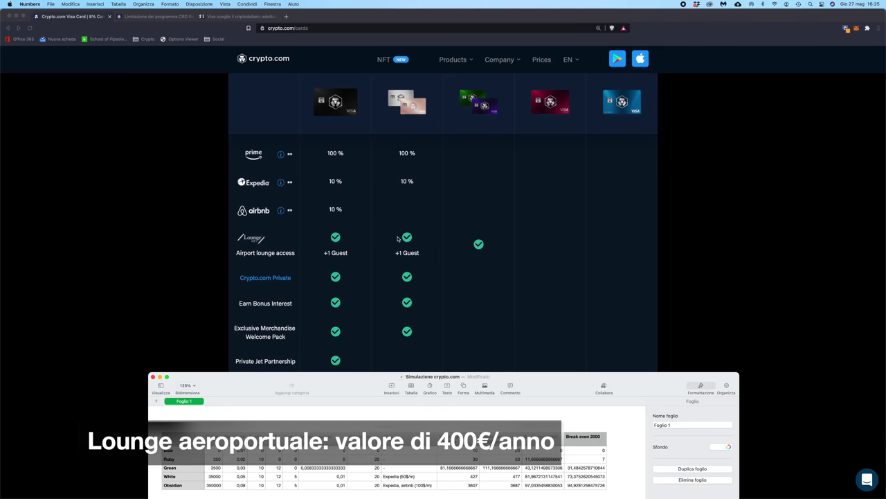
pyautogui.scroll(-1, 360, 245)
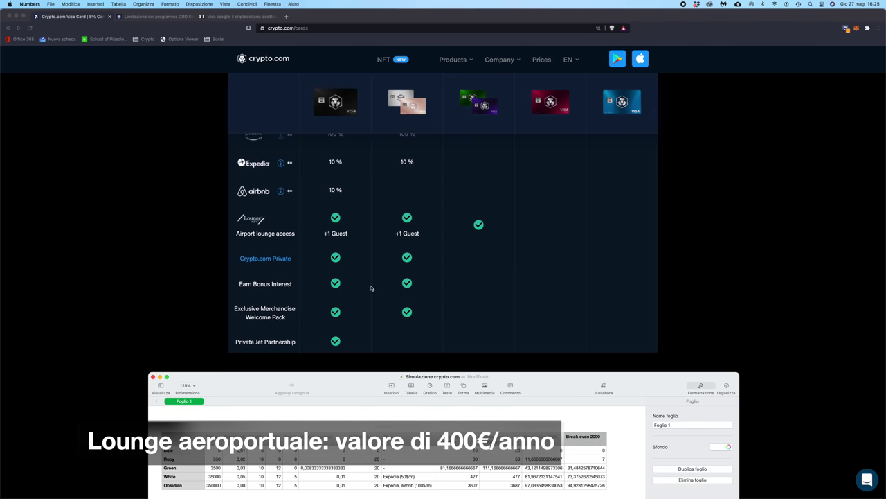
# Step: Highlight the Earn Bonus Interest benefit on the crypto.com page in Brave, and switch back to Numbers
pyautogui.click(243, 289)
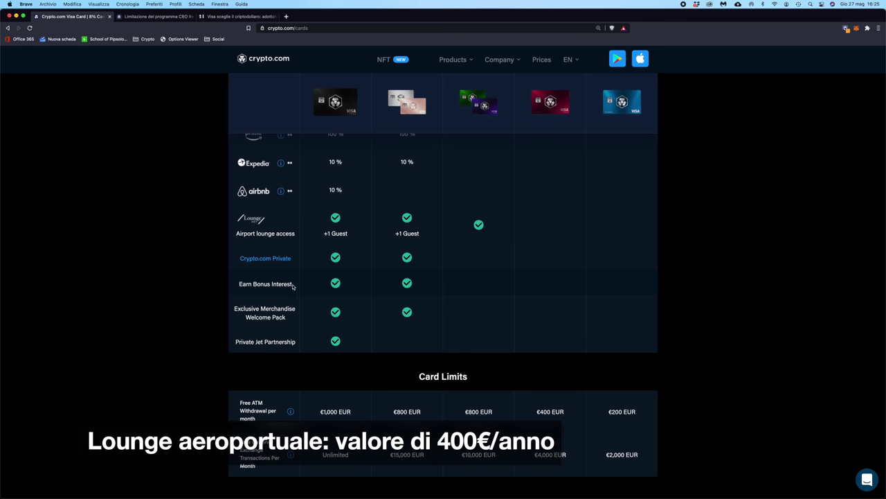
pyautogui.moveTo(296, 287); pyautogui.dragTo(233, 287)
pyautogui.click(186, 282)
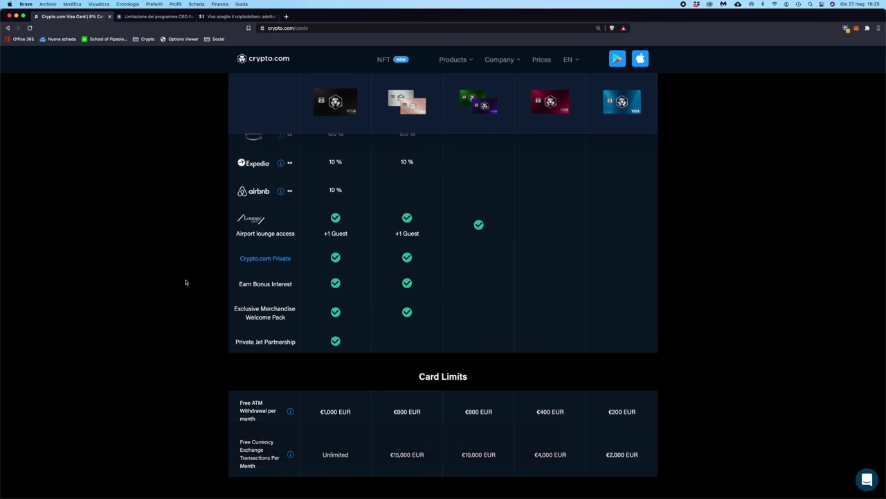
pyautogui.press('super+Tab')
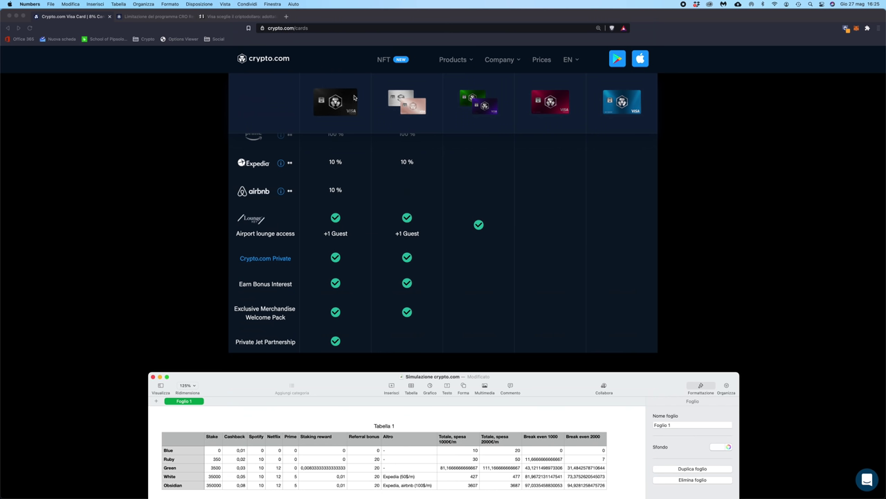